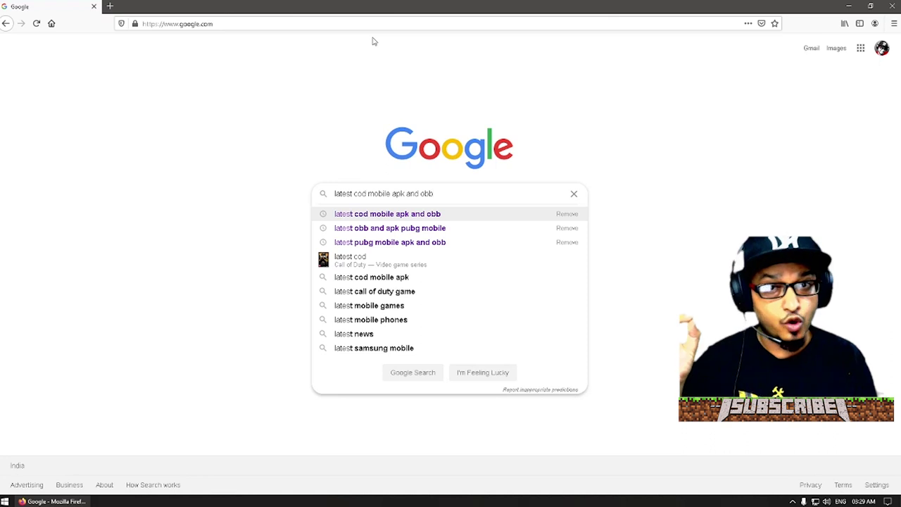
Search Google for "latest cod mobile apk and obb" and open the obbdownload.com Call of Duty: Mobile page at its APK and OBB downloads.
key("Return")
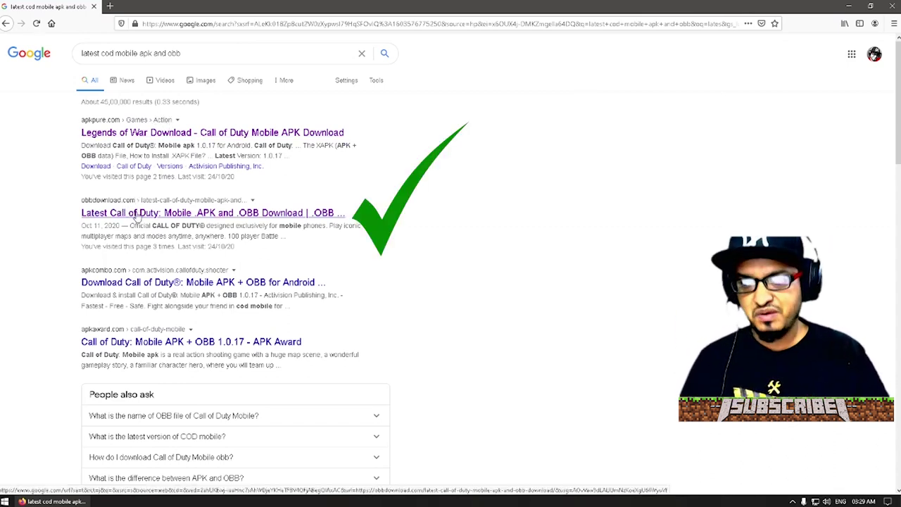
left_click(137, 217)
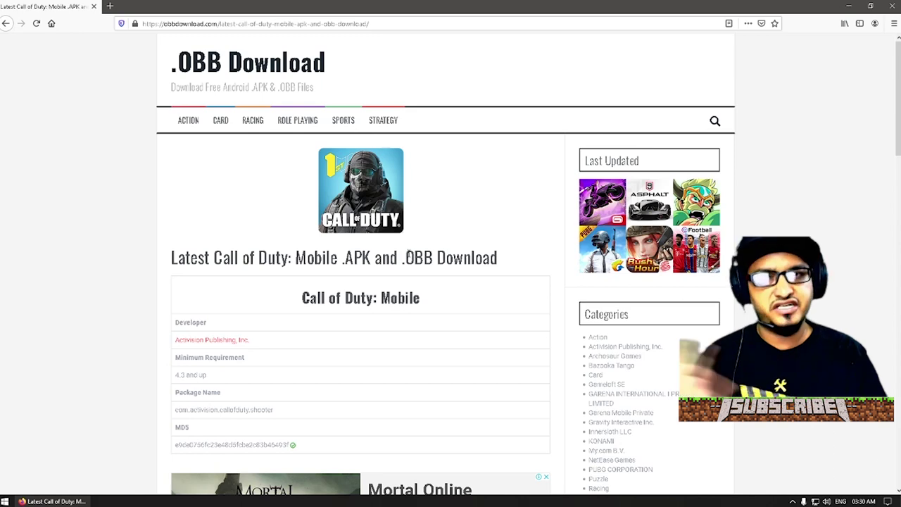
scroll(409, 232, "down", 5)
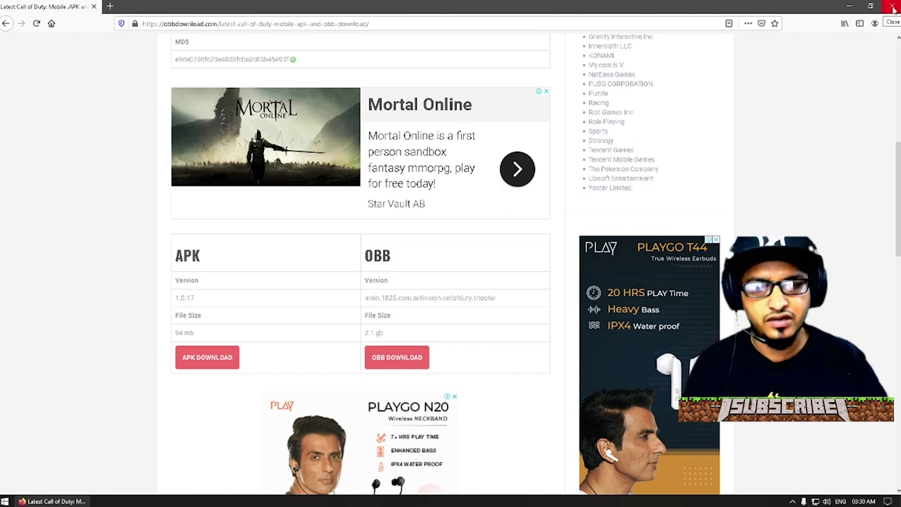
Request the Call of Duty: Mobile APK download, dismiss the save prompt and close the browser.
left_click(203, 357)
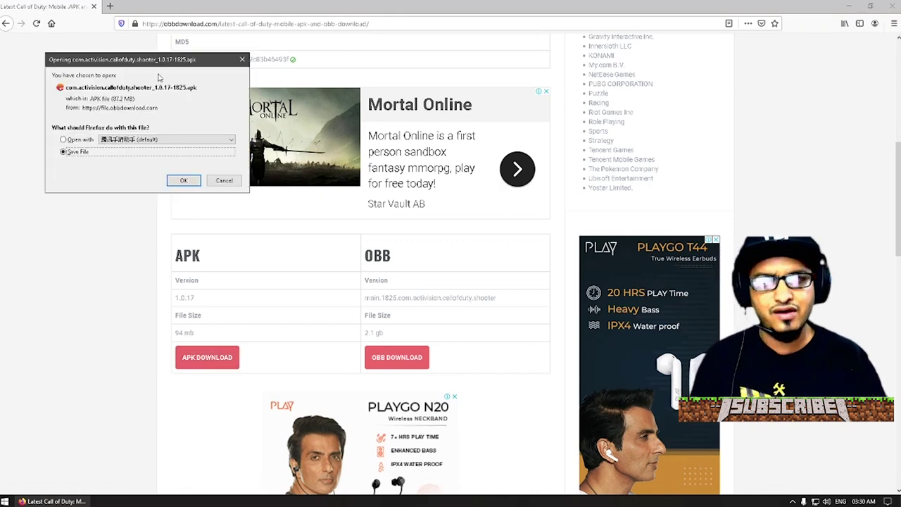
left_click(243, 59)
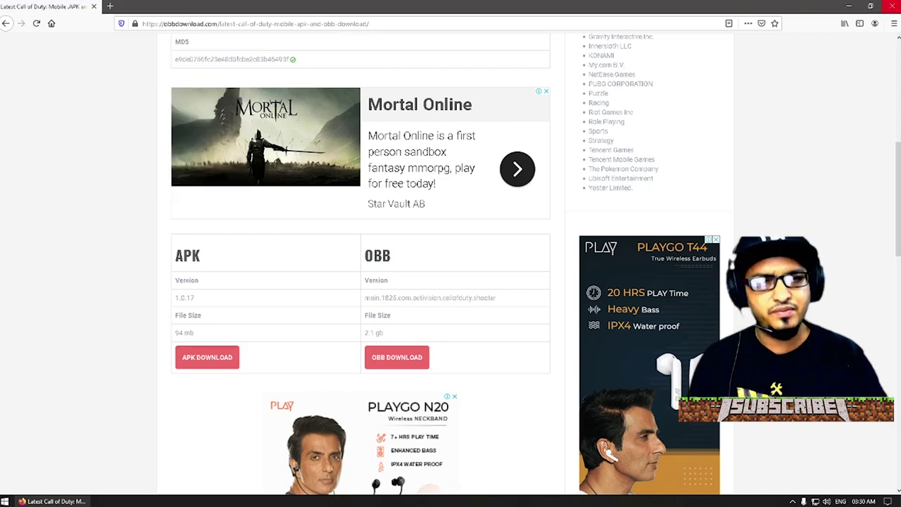
left_click(890, 6)
Open the Downloads folder in File Explorer and select the Call of Duty APK and OBB files, then clear the selection.
key("super")
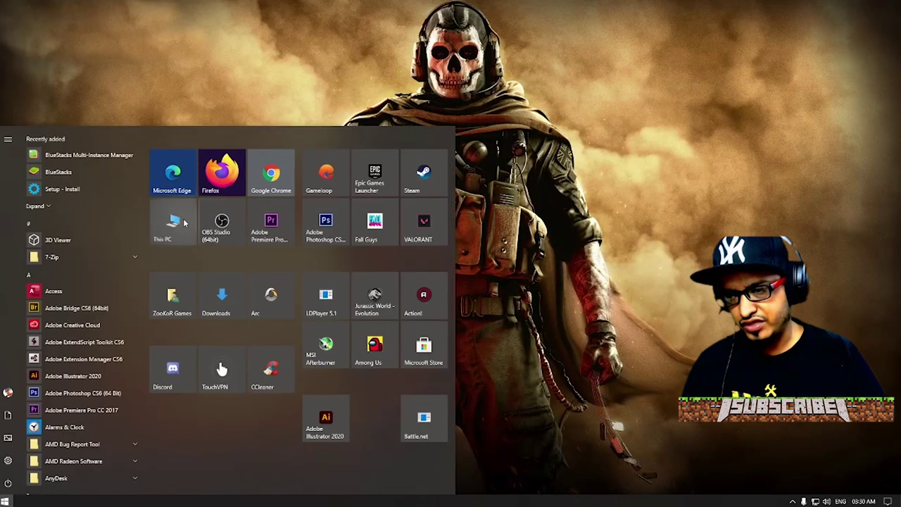
key("super+e")
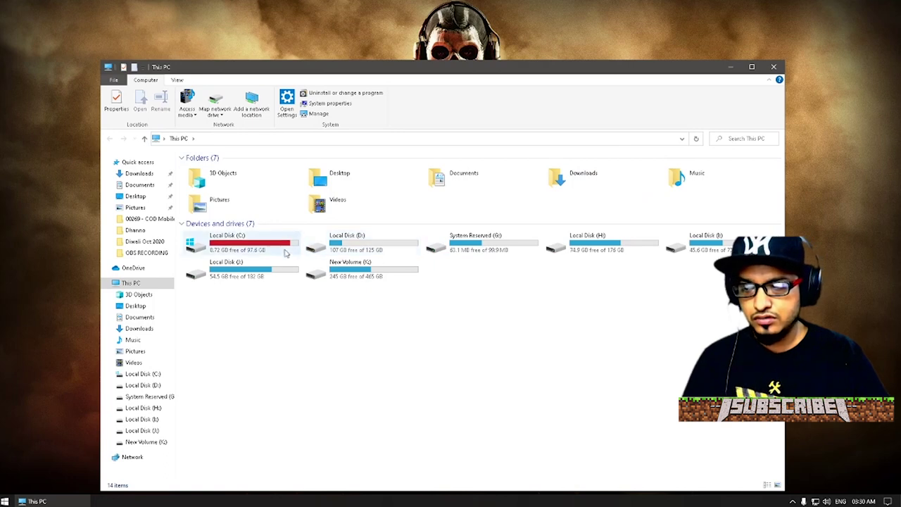
double_click(595, 181)
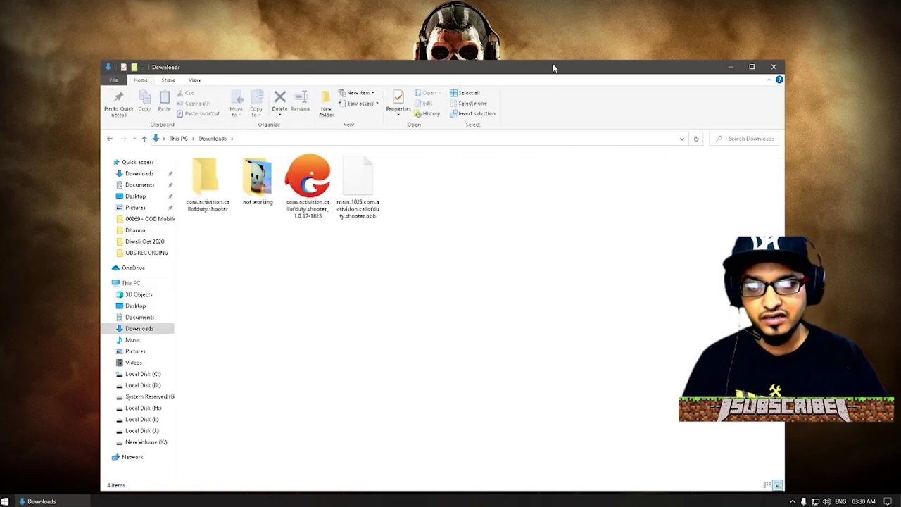
left_click_drag(554, 65, 570, 25)
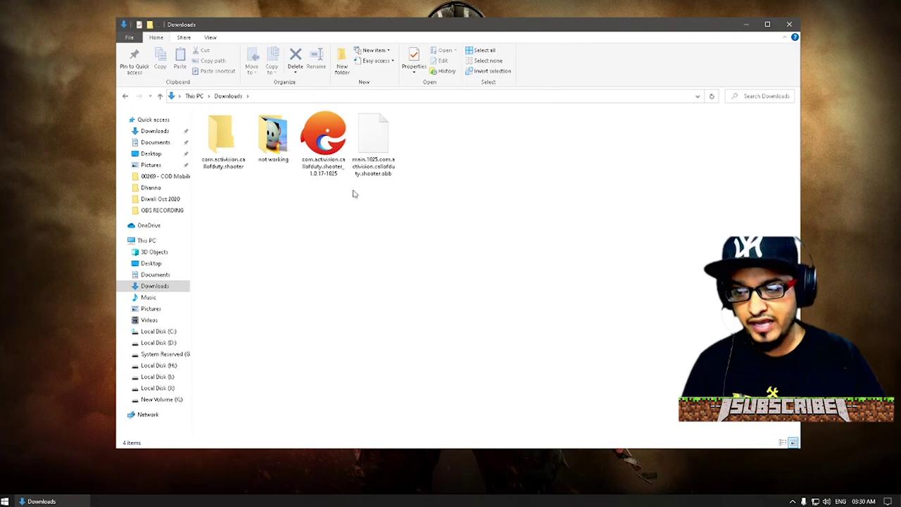
left_click(324, 148)
left_click_drag(450, 139, 345, 191)
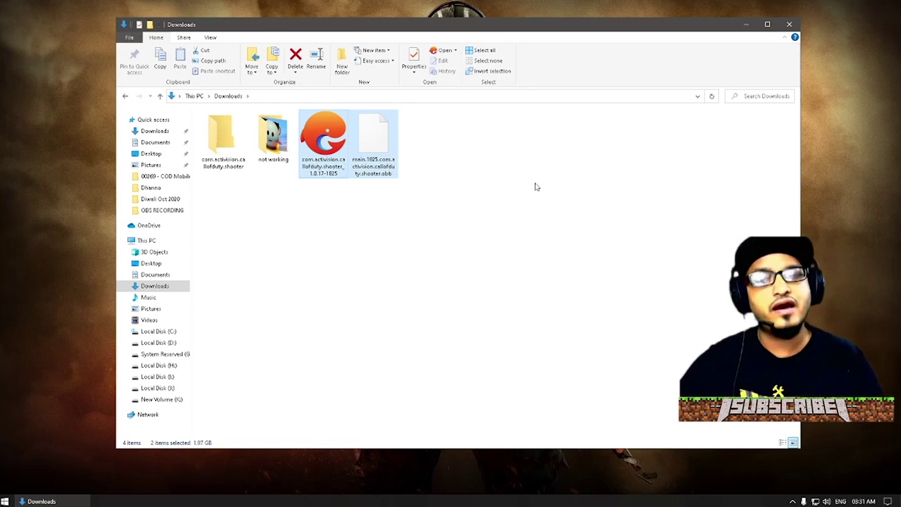
left_click(535, 188)
Launch GameLoop, dismiss its promotional overlay and show the Others category of the installed games.
key("super")
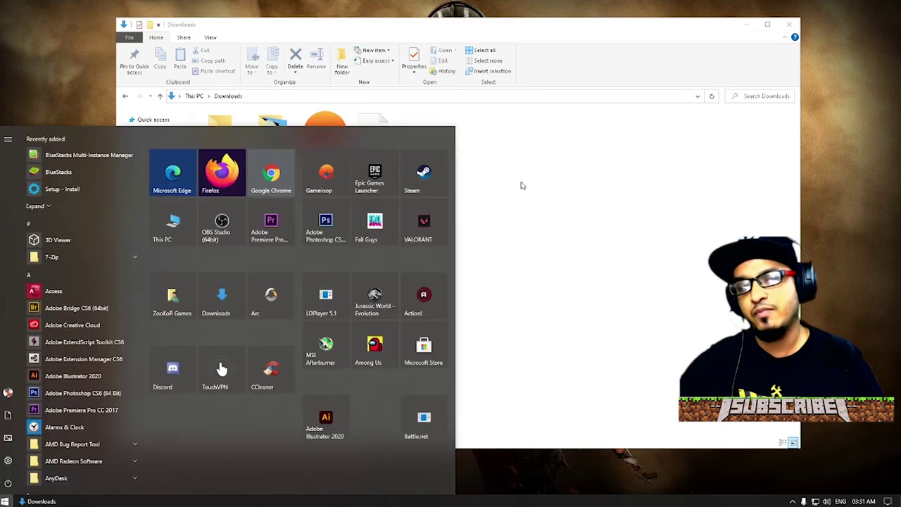
left_click(338, 175)
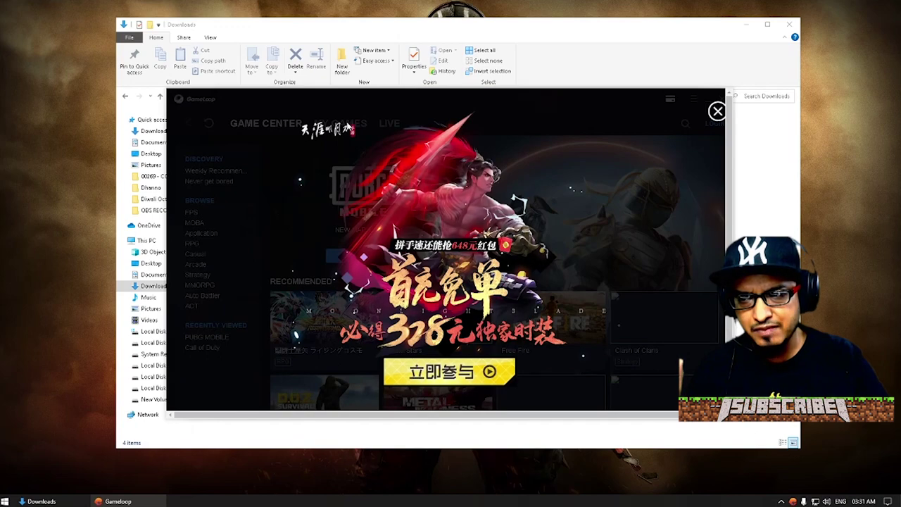
left_click(677, 123)
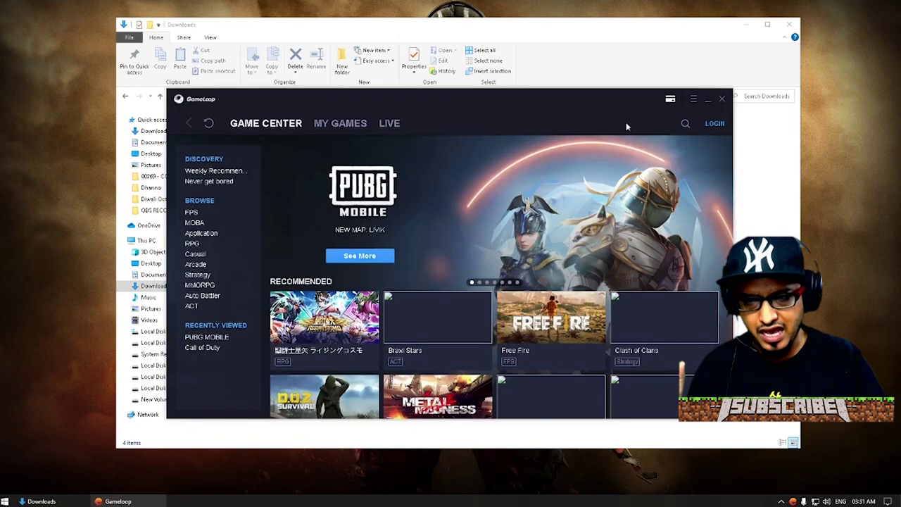
left_click(338, 126)
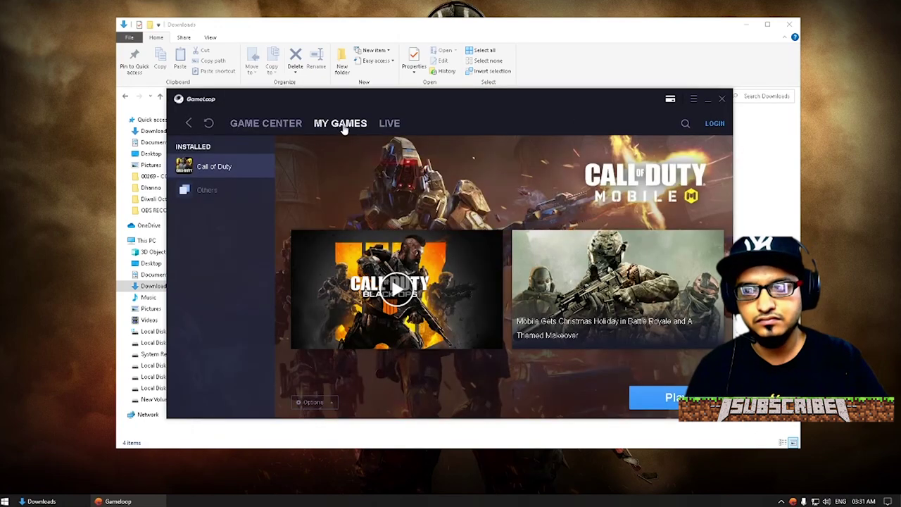
left_click(209, 124)
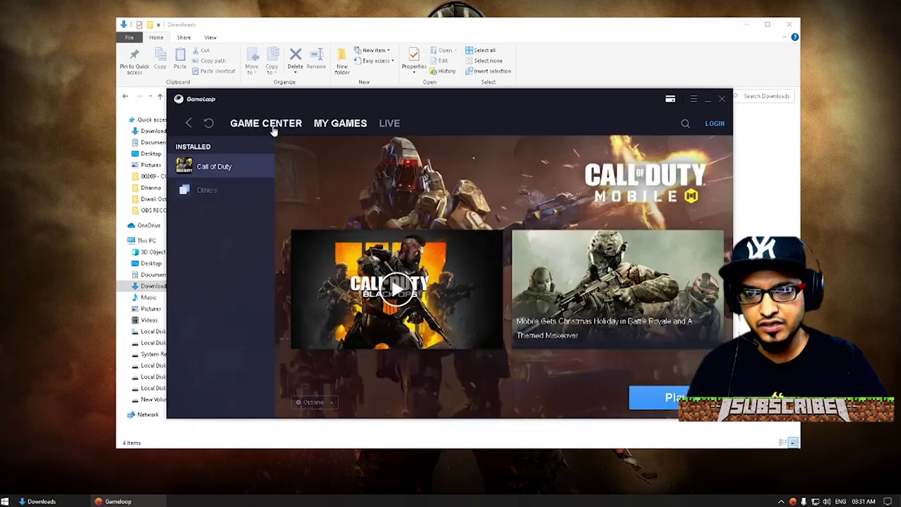
left_click(209, 189)
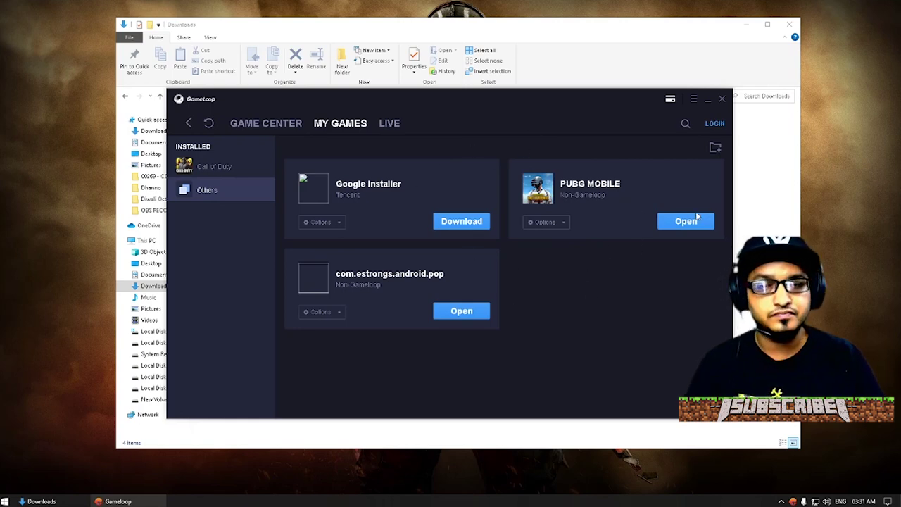
Try adding com.activision.callofduty.shooter_1.0.17-1825 from Downloads as an app, and close the file chooser without opening it.
left_click(715, 152)
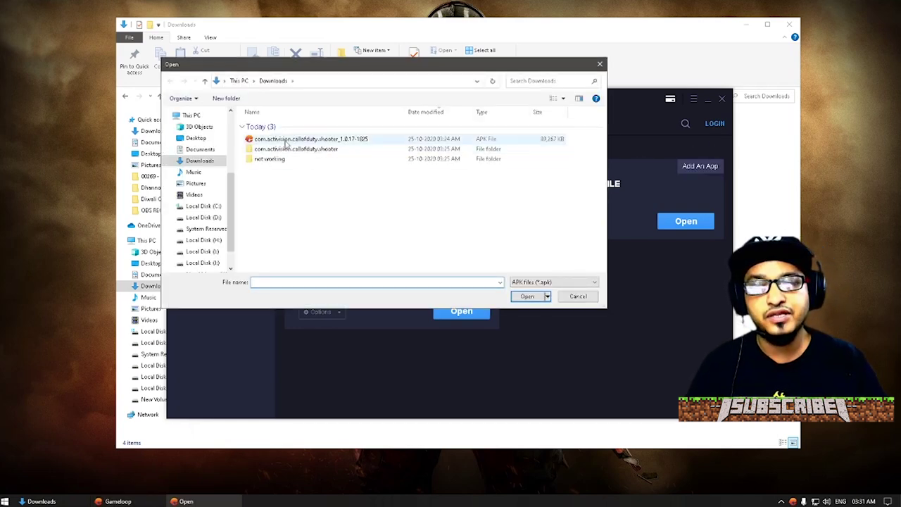
left_click(320, 141)
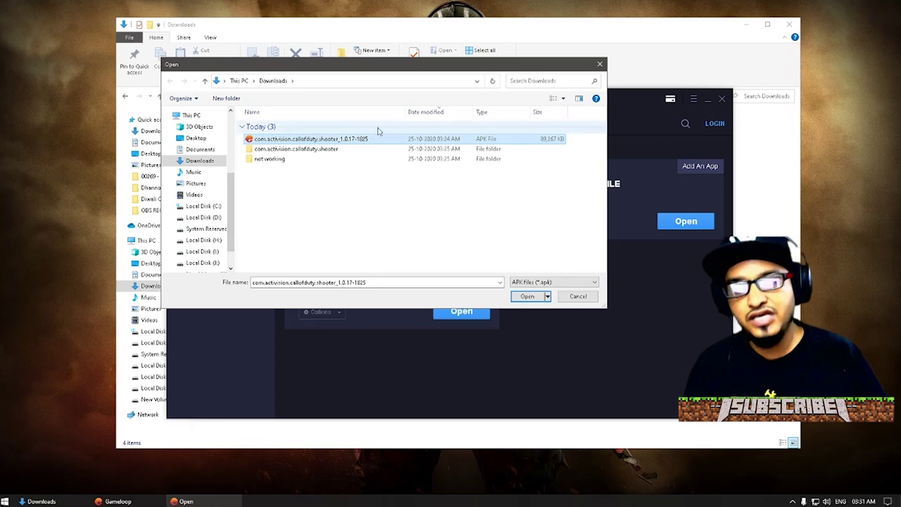
left_click(601, 65)
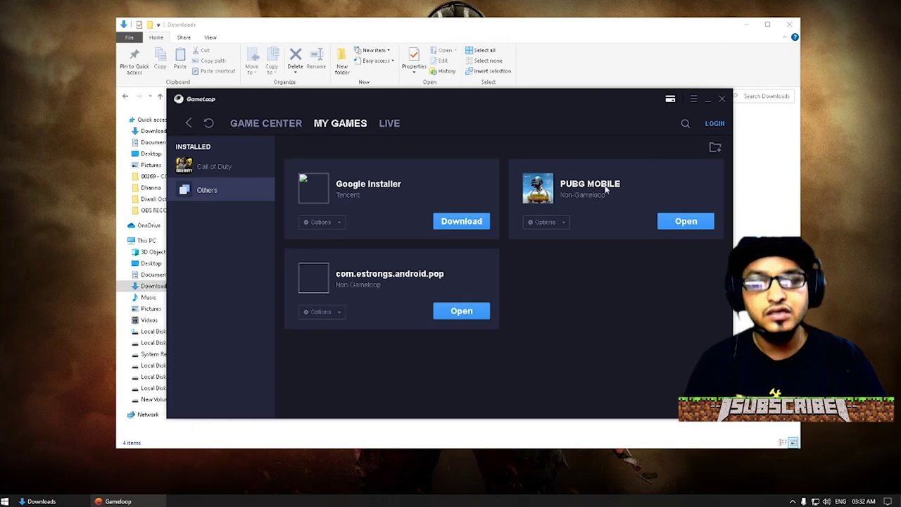
Start the GameLoop emulator by opening PUBG MOBILE, restore its window to a smaller size and minimize it.
left_click(683, 222)
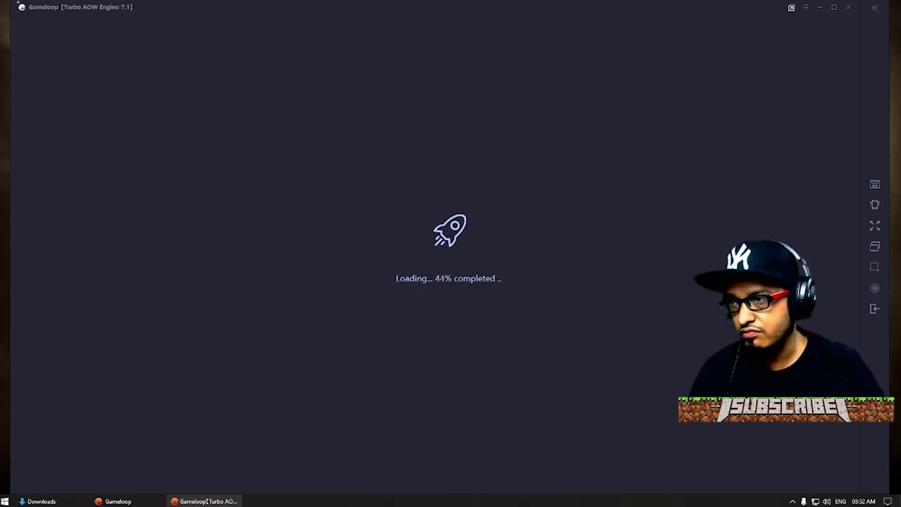
left_click_drag(207, 7, 207, 124)
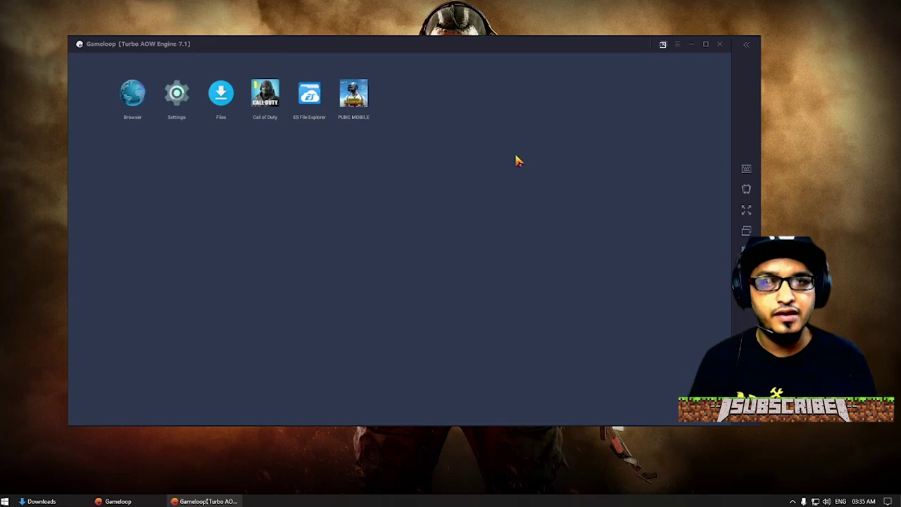
left_click(691, 45)
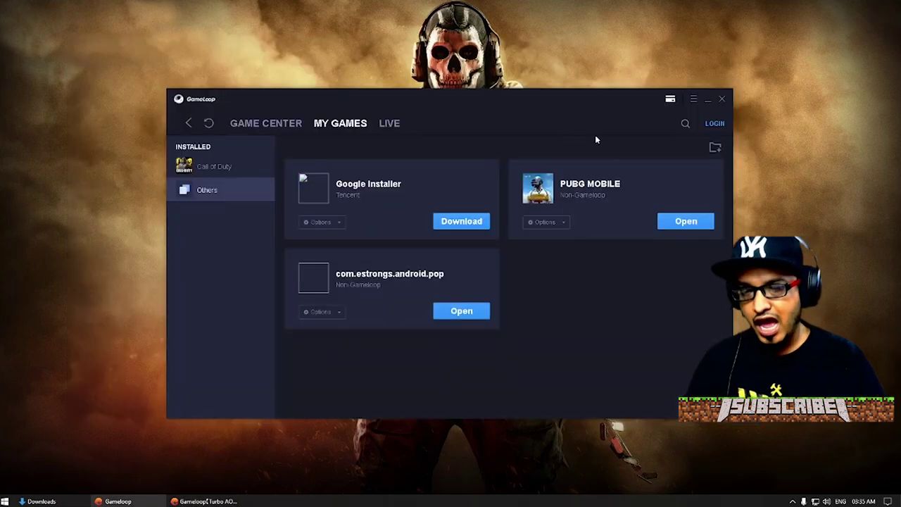
Select the Call of Duty OBB file in the Downloads folder and open This PC in a separate File Explorer window.
left_click(41, 501)
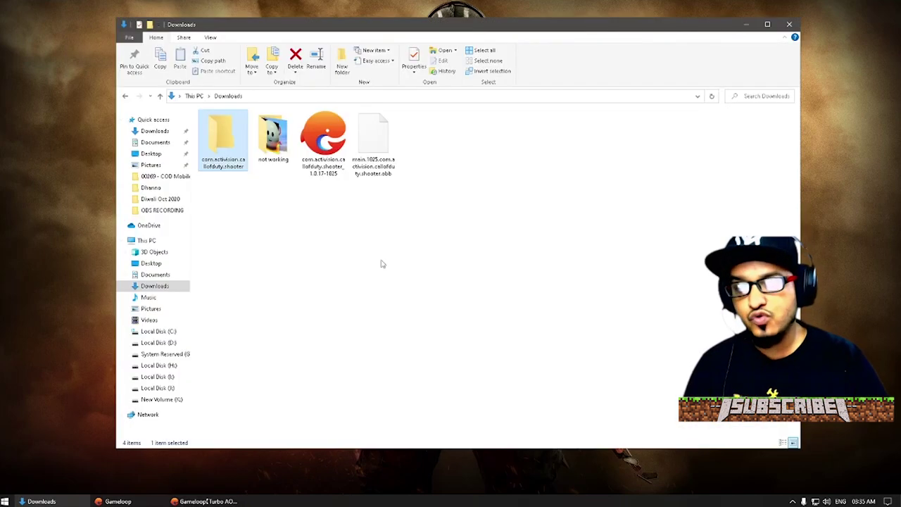
left_click(379, 162)
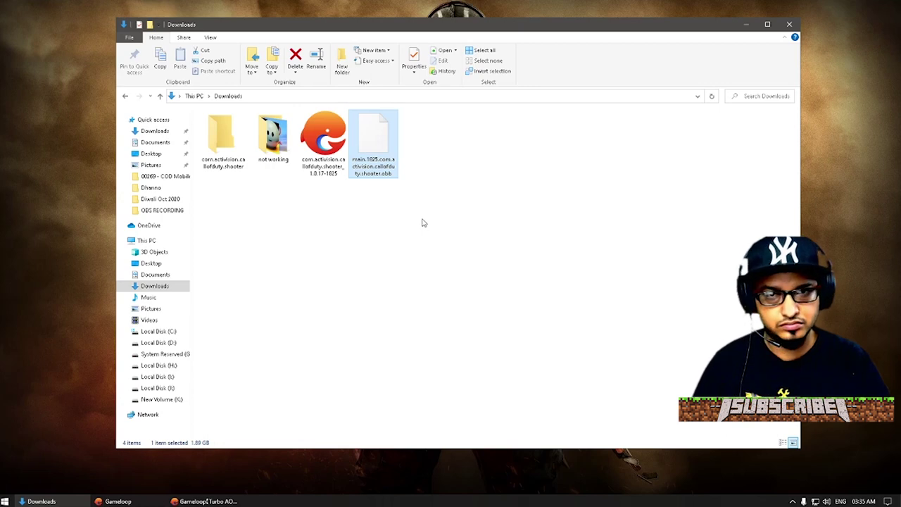
left_click(5, 502)
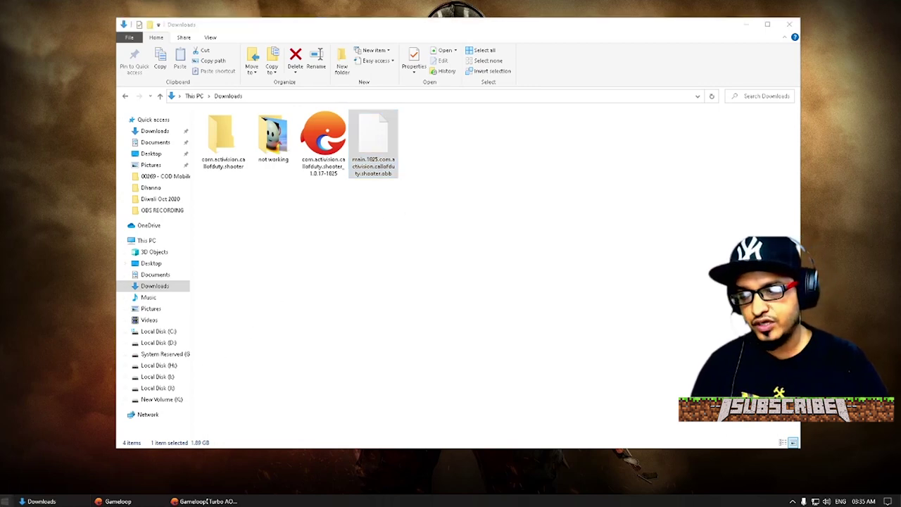
left_click(172, 222)
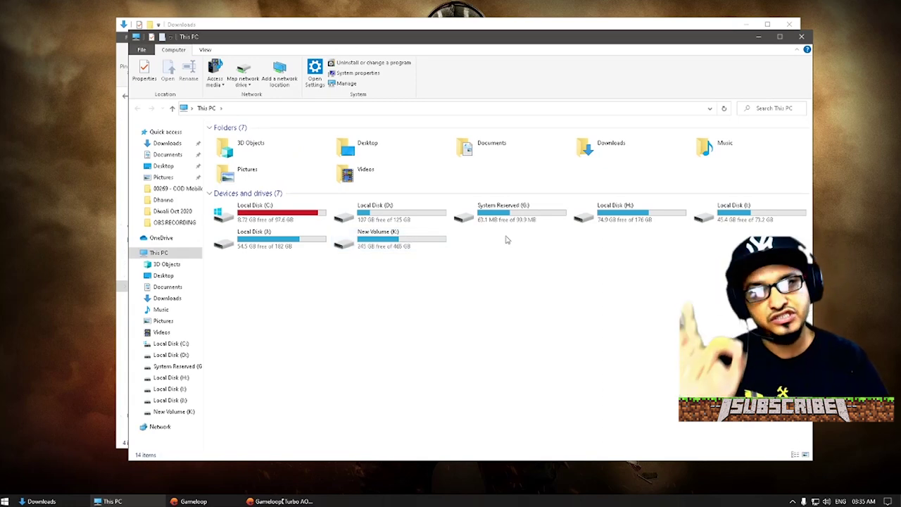
Browse to K:\Temp\TxGameDownload\MobileGamePCShared, the emulator's shared folder.
double_click(393, 242)
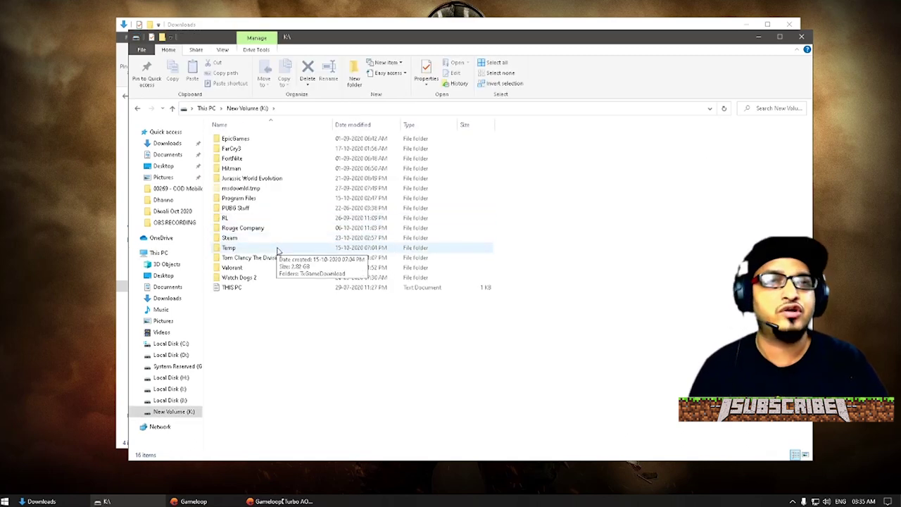
left_click(265, 199)
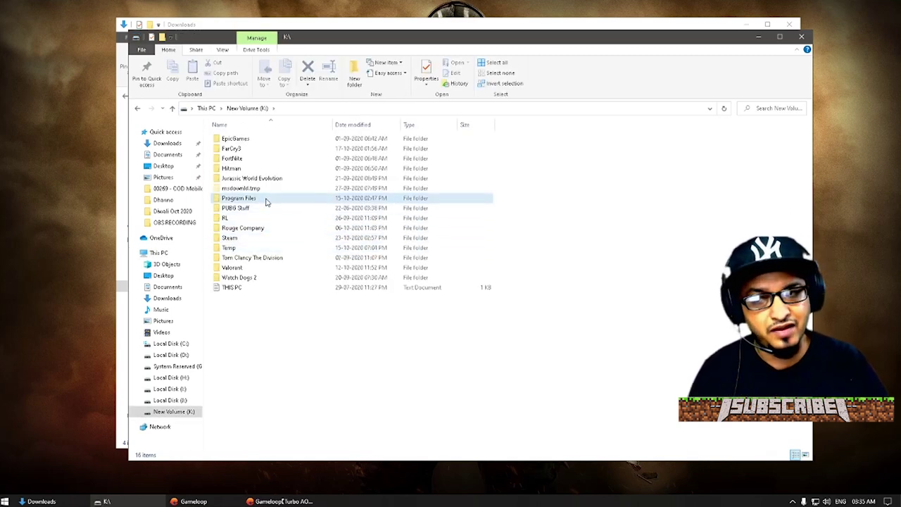
left_click(261, 249)
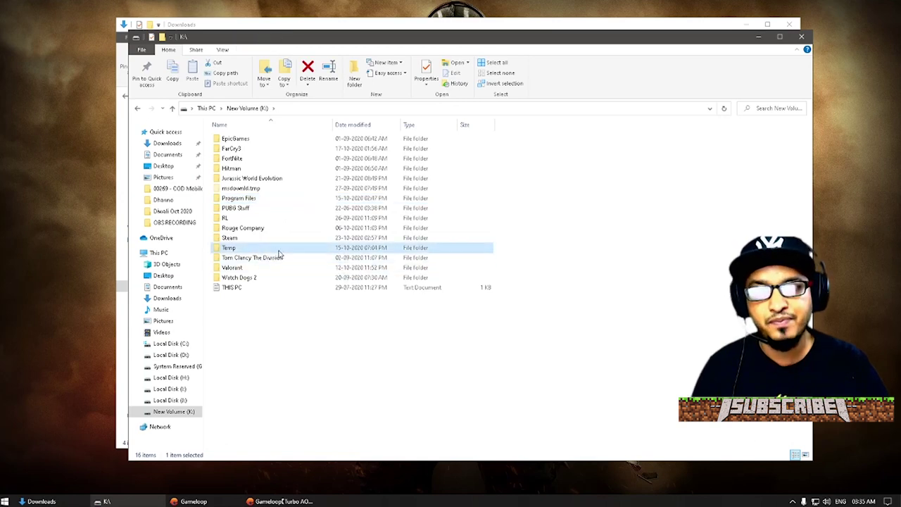
double_click(279, 250)
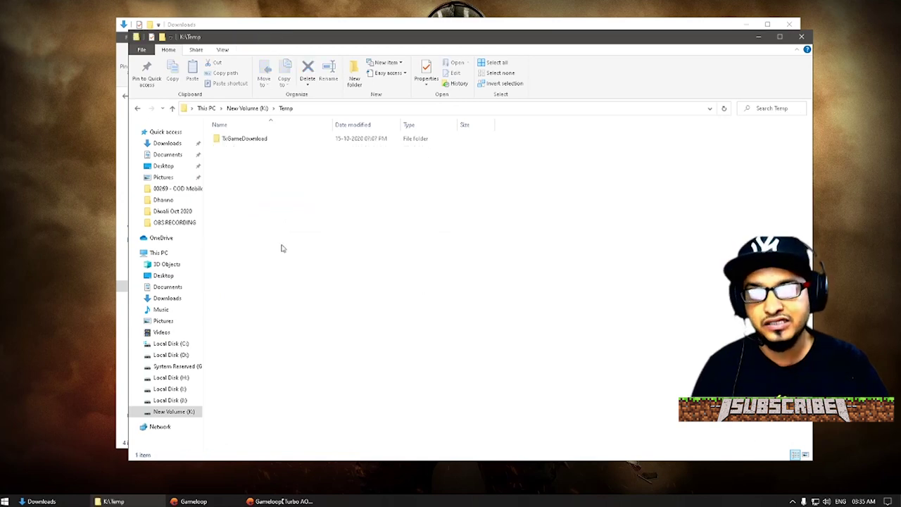
double_click(269, 141)
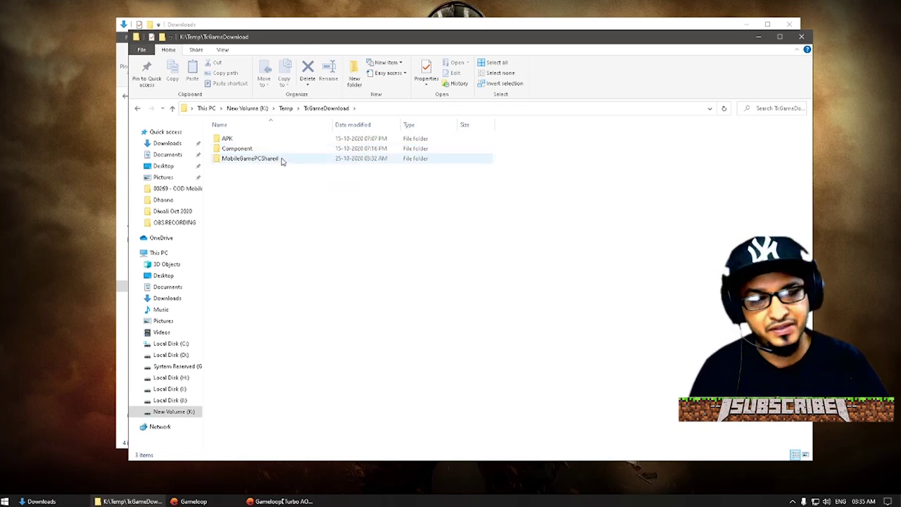
double_click(282, 161)
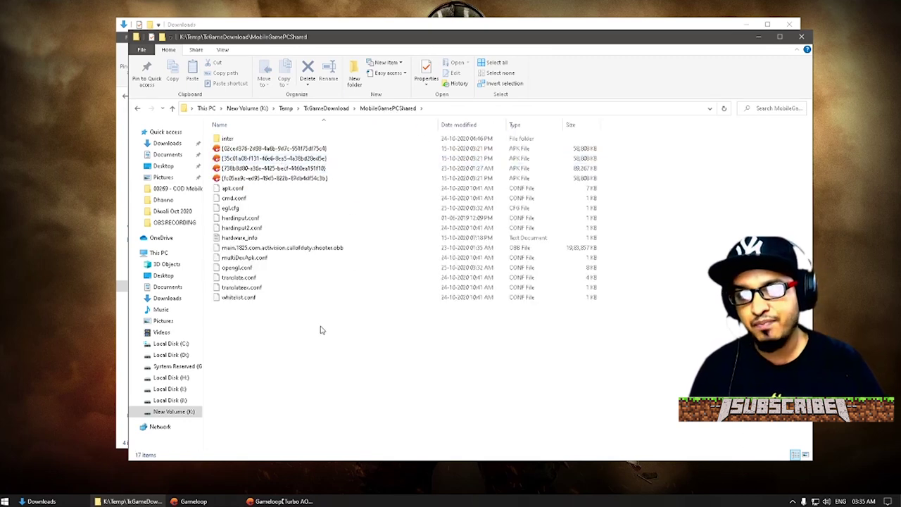
Select main.1825.com.activision.callofduty.shooter.obb in the shared folder and close both File Explorer windows.
left_click(331, 250)
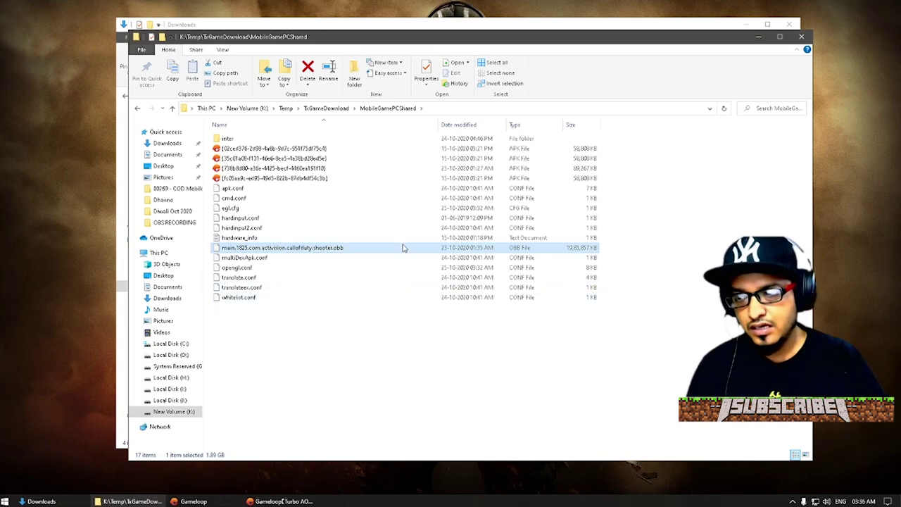
left_click(801, 36)
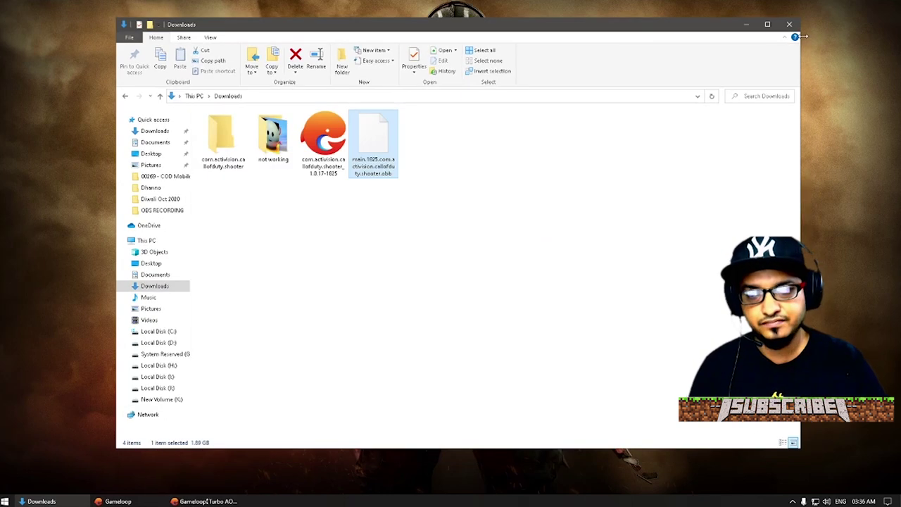
left_click(790, 26)
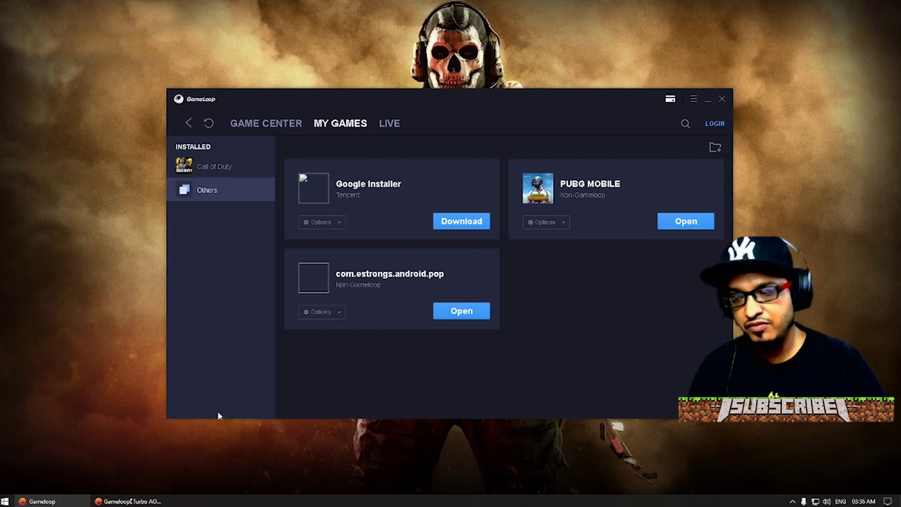
Switch to the emulator window, open ES File Explorer and go to the root directory of the local storage.
left_click(130, 501)
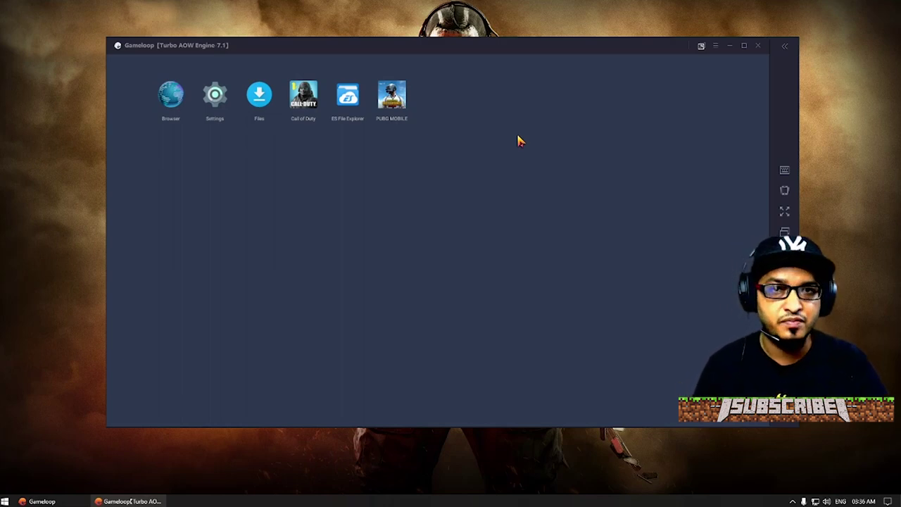
left_click(351, 100)
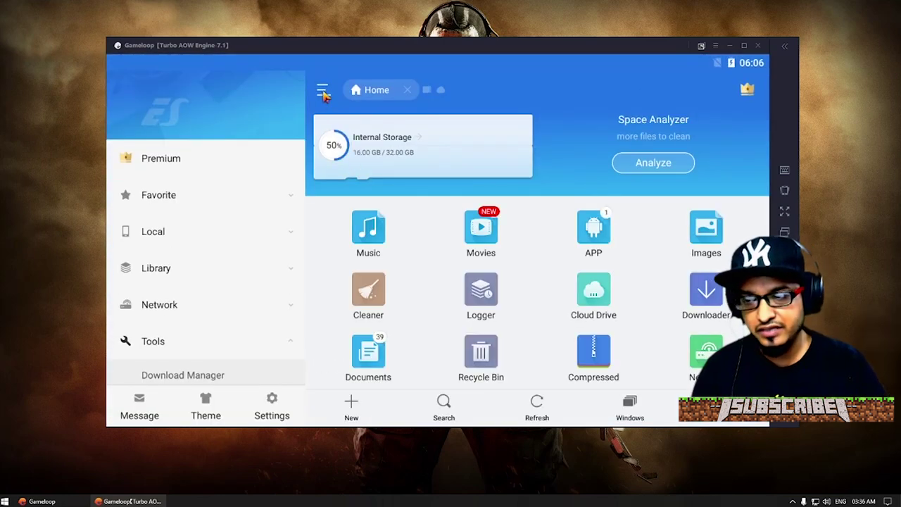
left_click(324, 94)
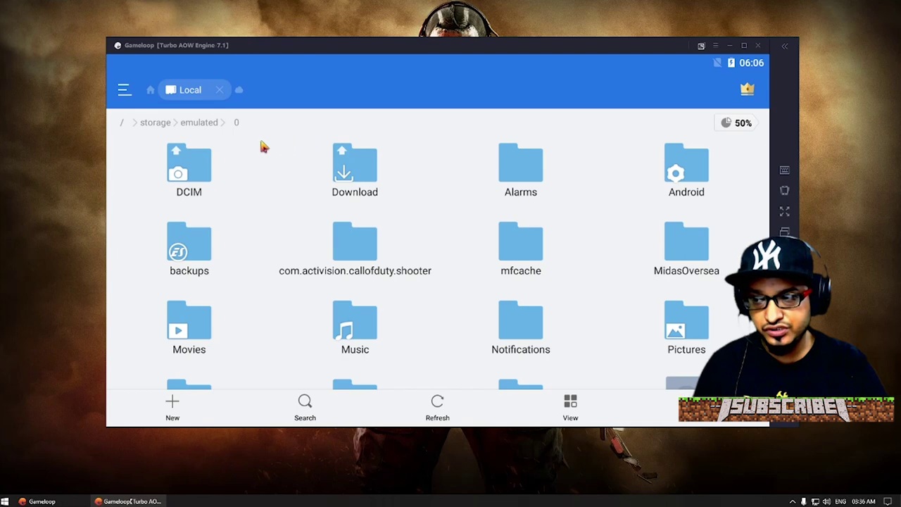
left_click(124, 125)
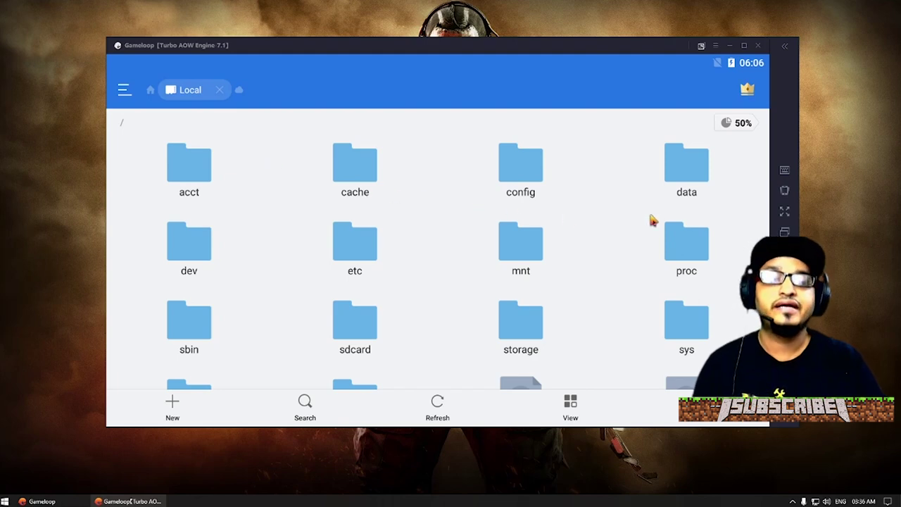
Browse to the emulator's /data/share1 folder.
double_click(681, 182)
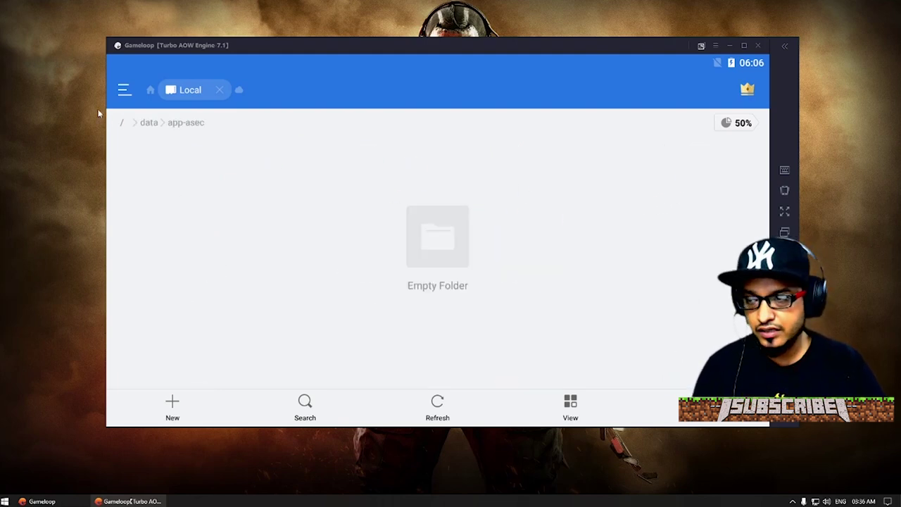
left_click(156, 129)
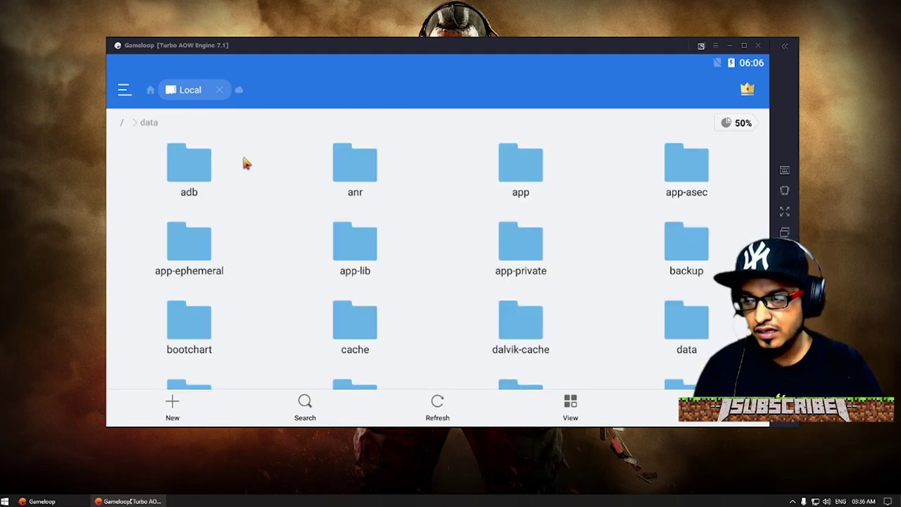
scroll(555, 221, "down", 5)
scroll(547, 227, "down", 5)
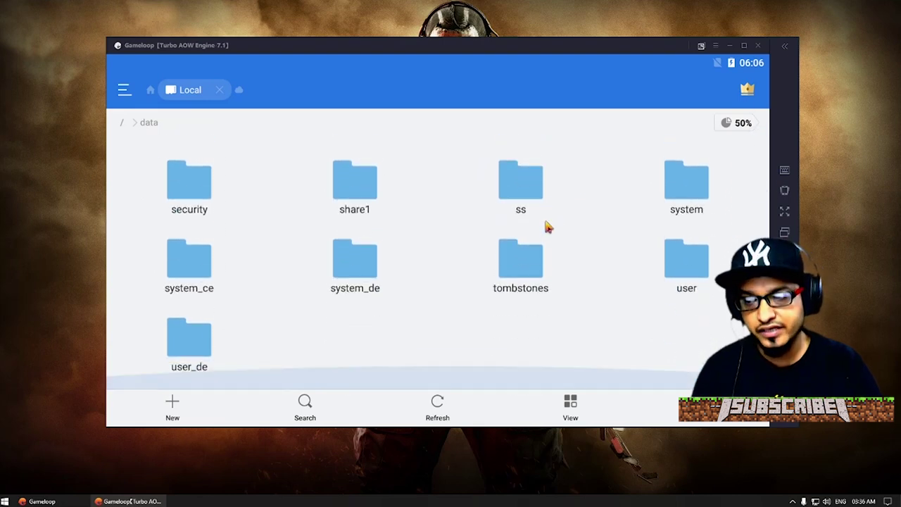
left_click(367, 195)
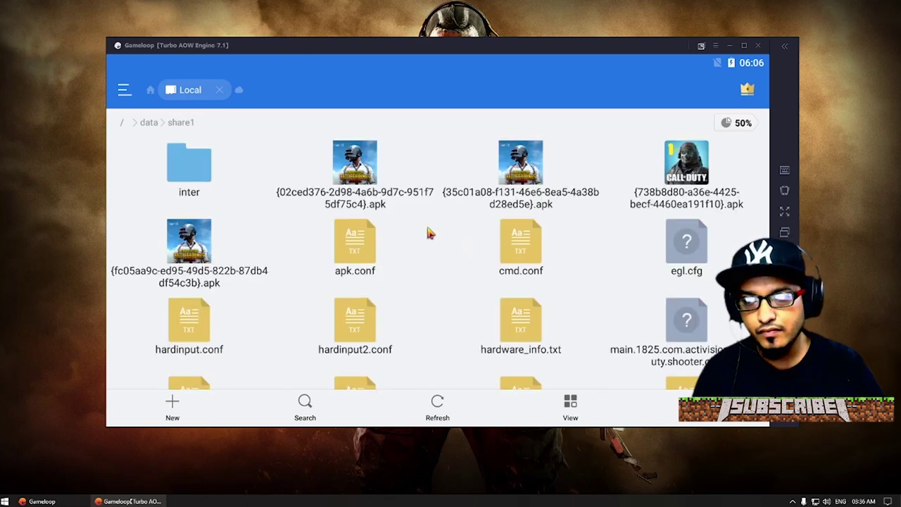
Cut the file main.1825.com.activision.callofduty.shooter.obb in the share1 folder.
scroll(440, 234, "down", 3)
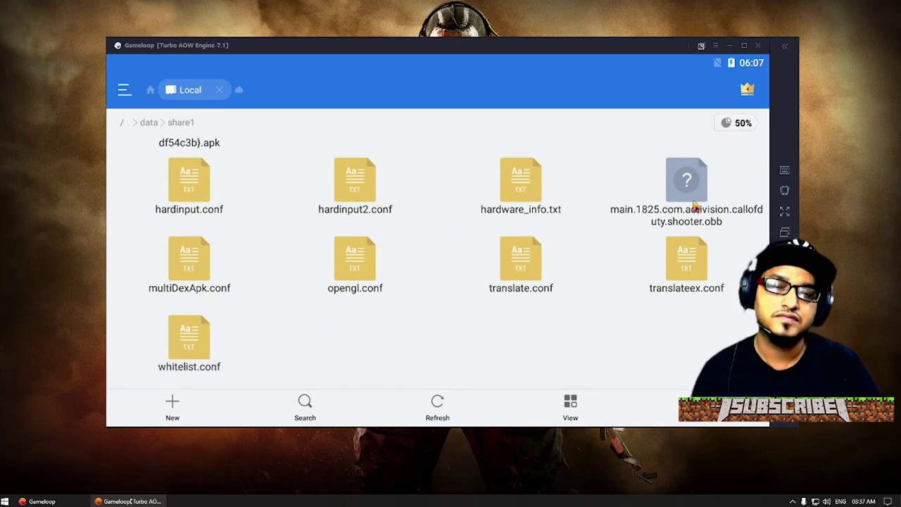
left_click(693, 191)
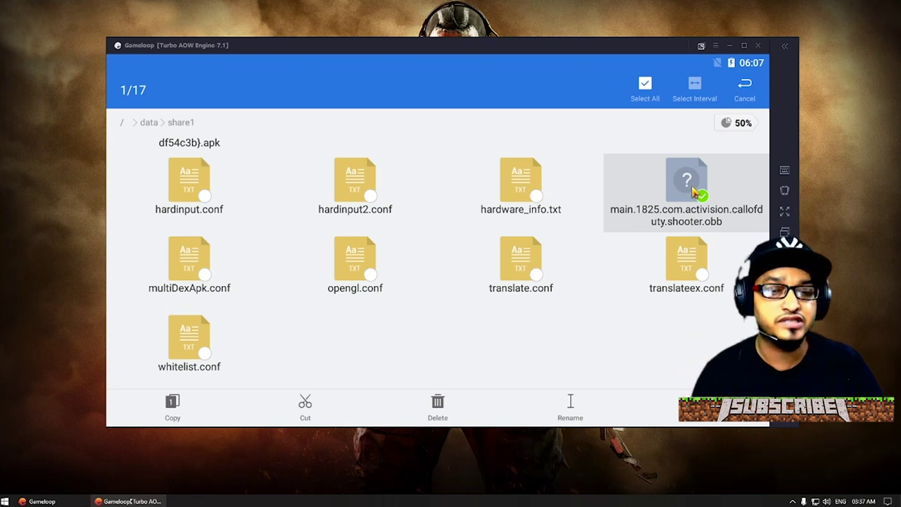
left_click(307, 410)
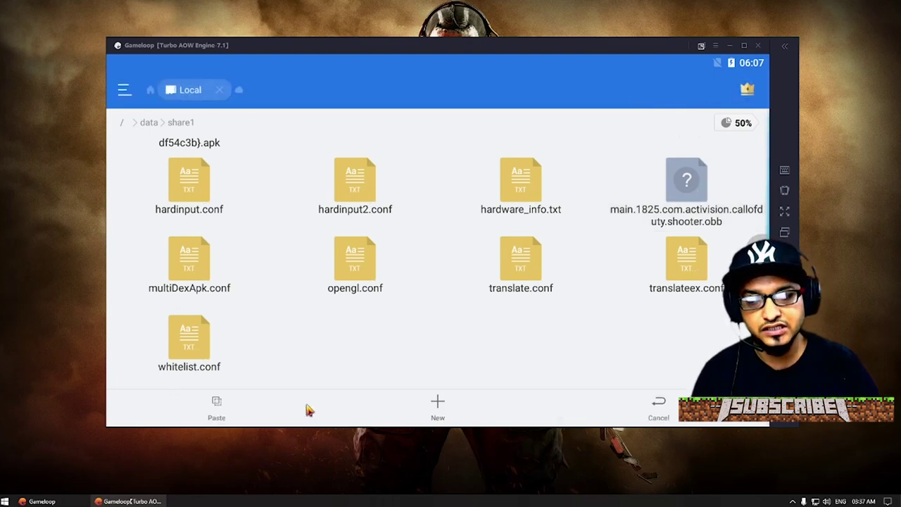
Browse through the internal storage to Android/obb and open the com.activision.callofduty.shooter folder.
left_click(152, 92)
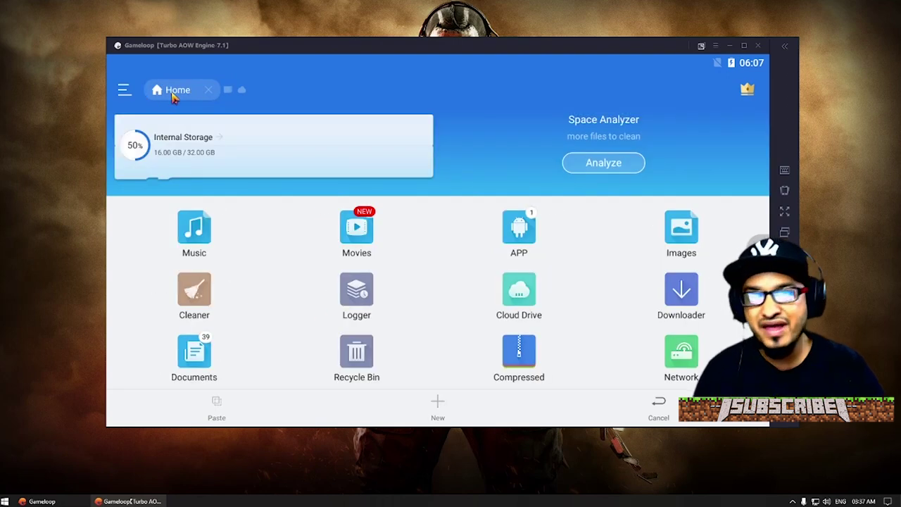
left_click(204, 146)
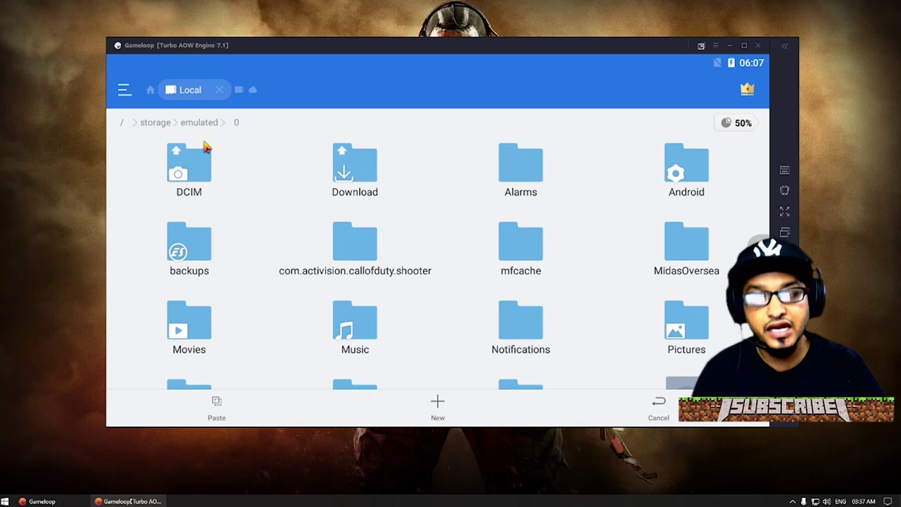
left_click(683, 176)
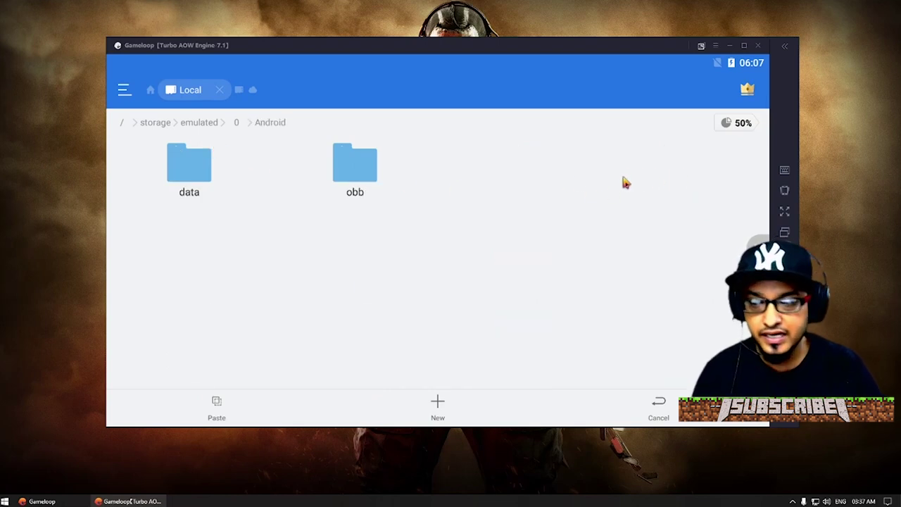
left_click(363, 166)
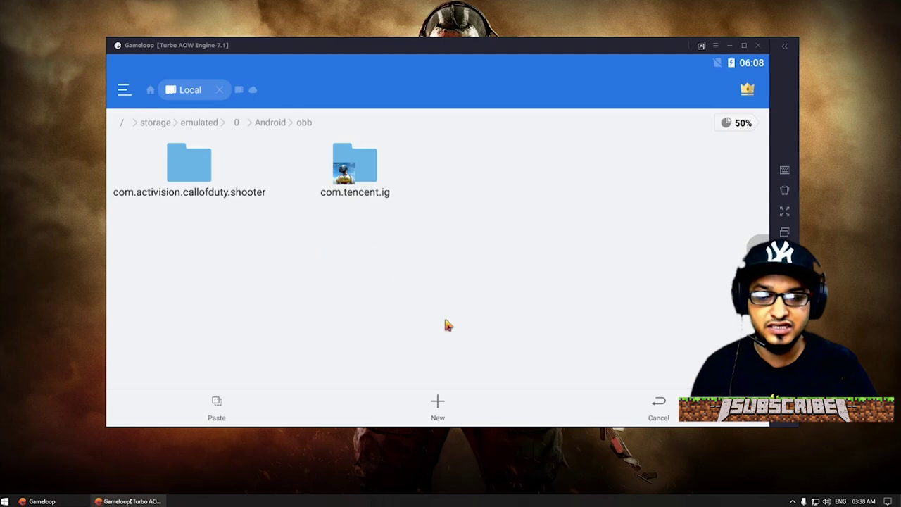
left_click(438, 405)
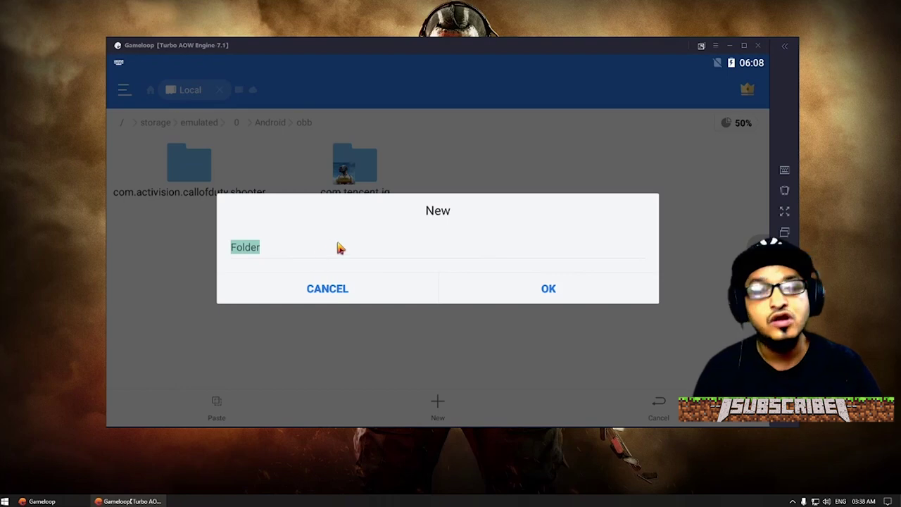
left_click(329, 288)
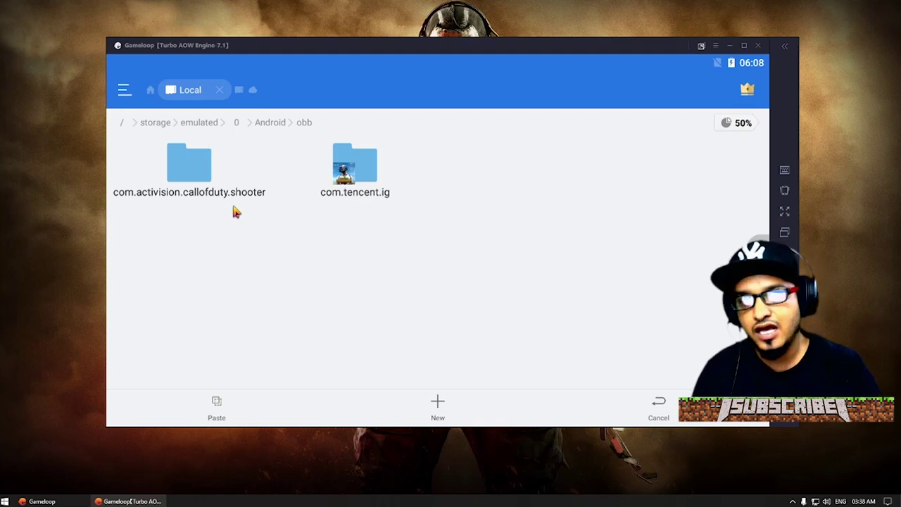
left_click(200, 172)
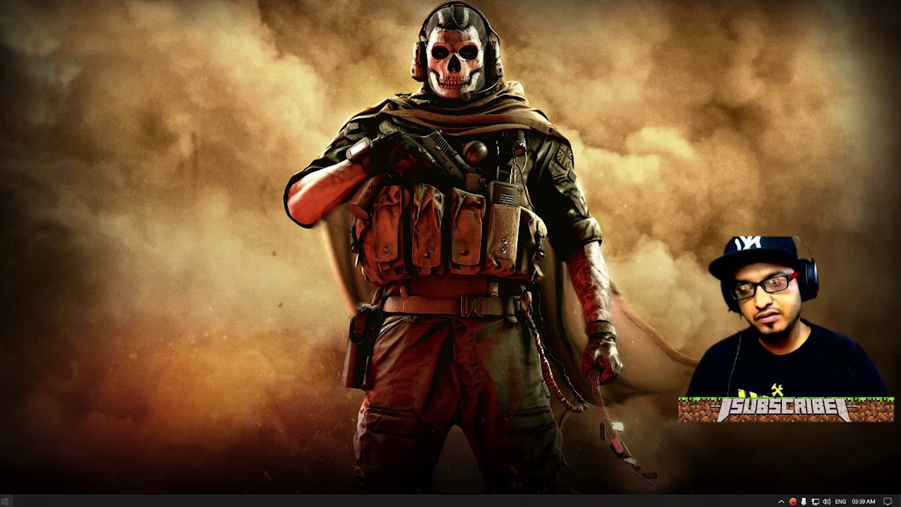
Start GameLoop from the desktop and open the Call of Duty page among the installed games.
key("super")
left_click(321, 215)
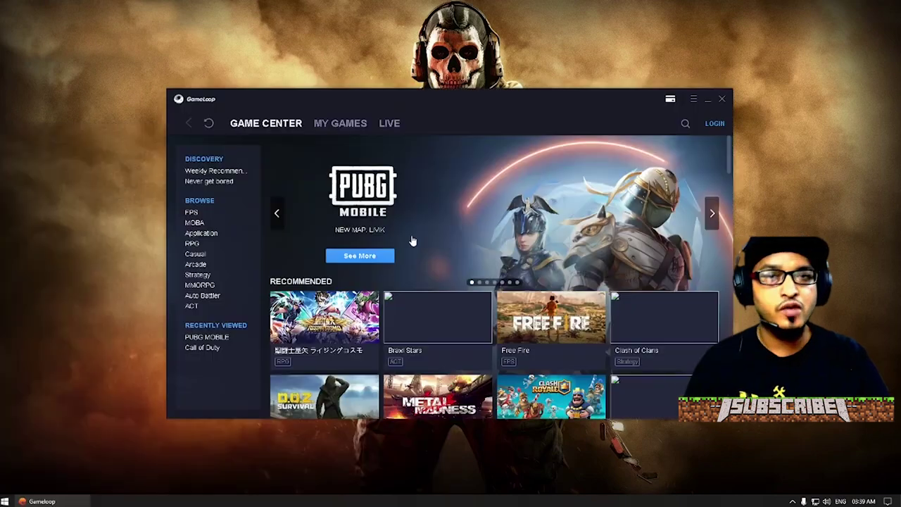
left_click(346, 124)
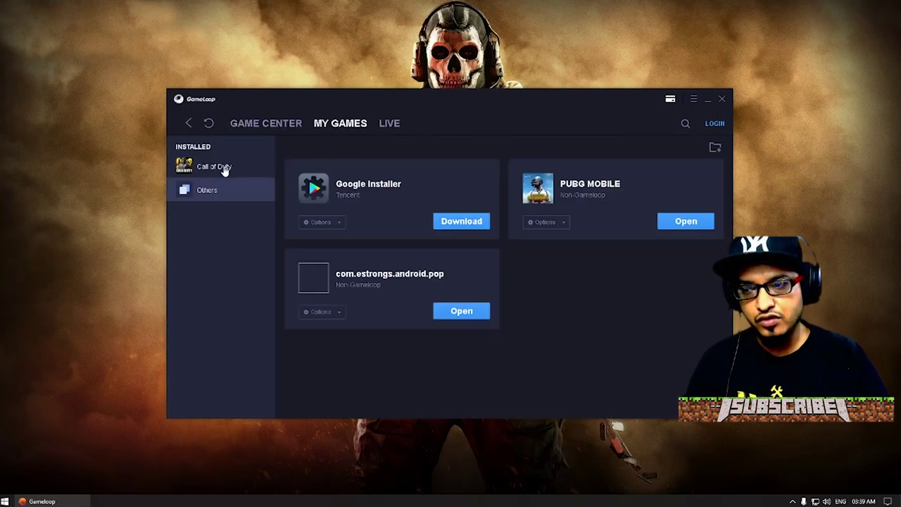
left_click(224, 171)
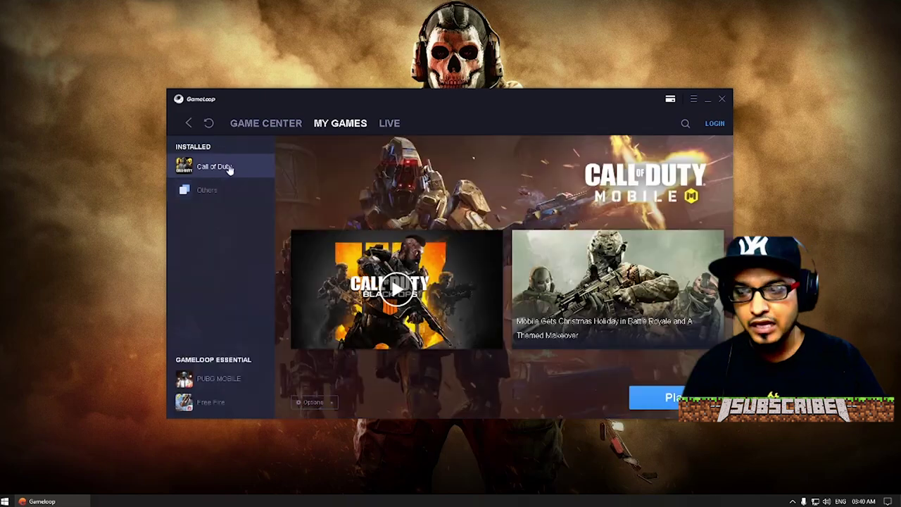
Launch Call of Duty, confirm the photosensitivity warning and accept the Terms of Use and Privacy Policy.
left_click(674, 397)
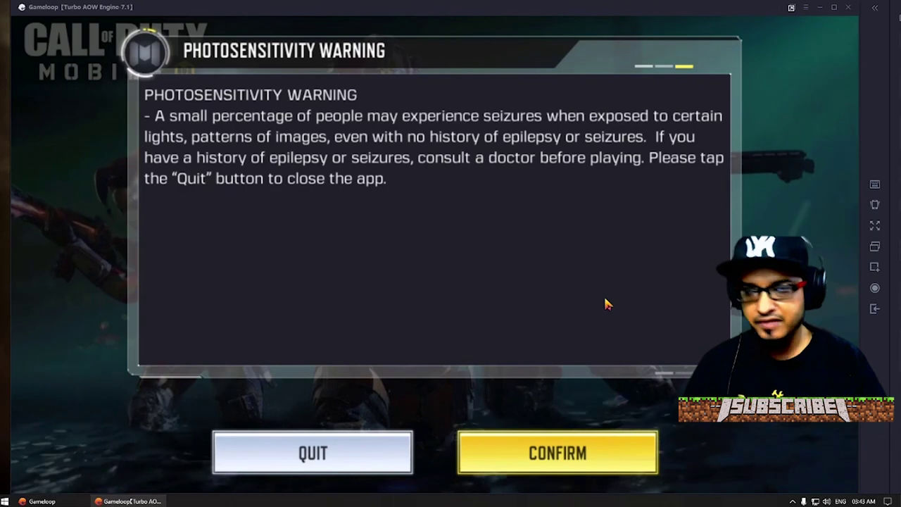
left_click(577, 457)
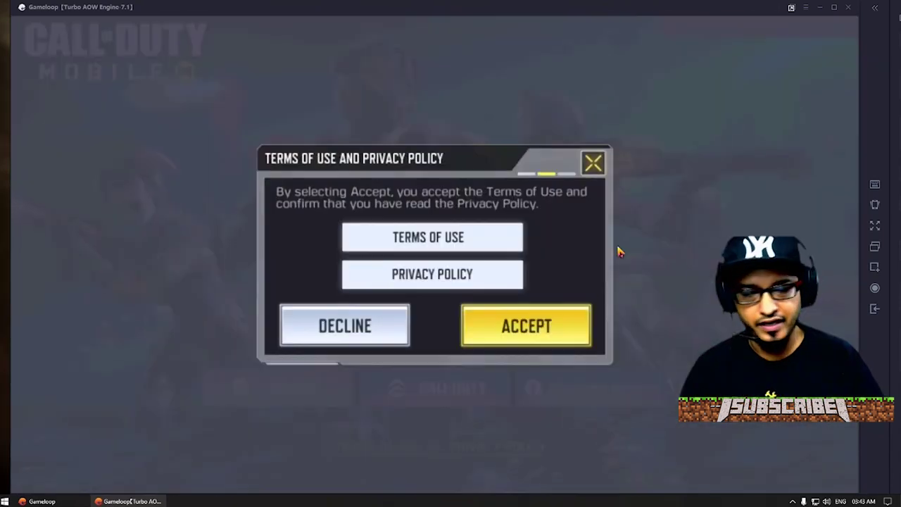
left_click(566, 318)
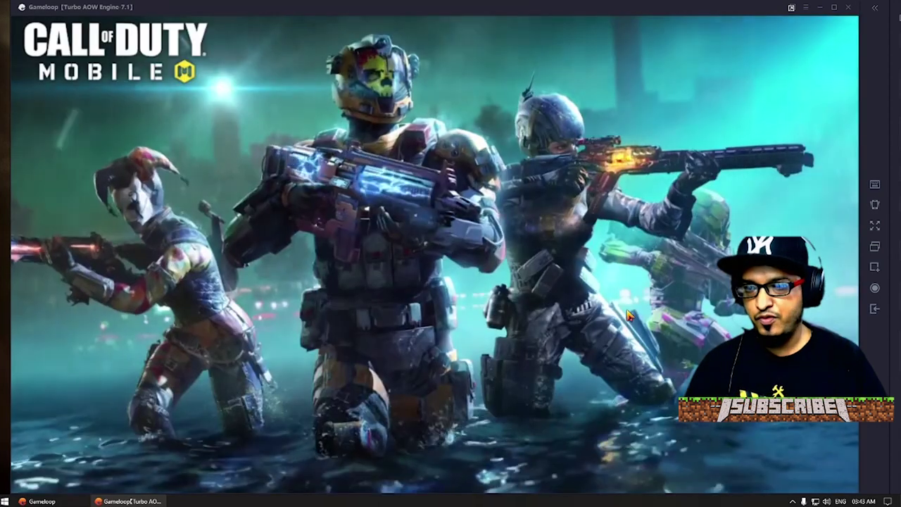